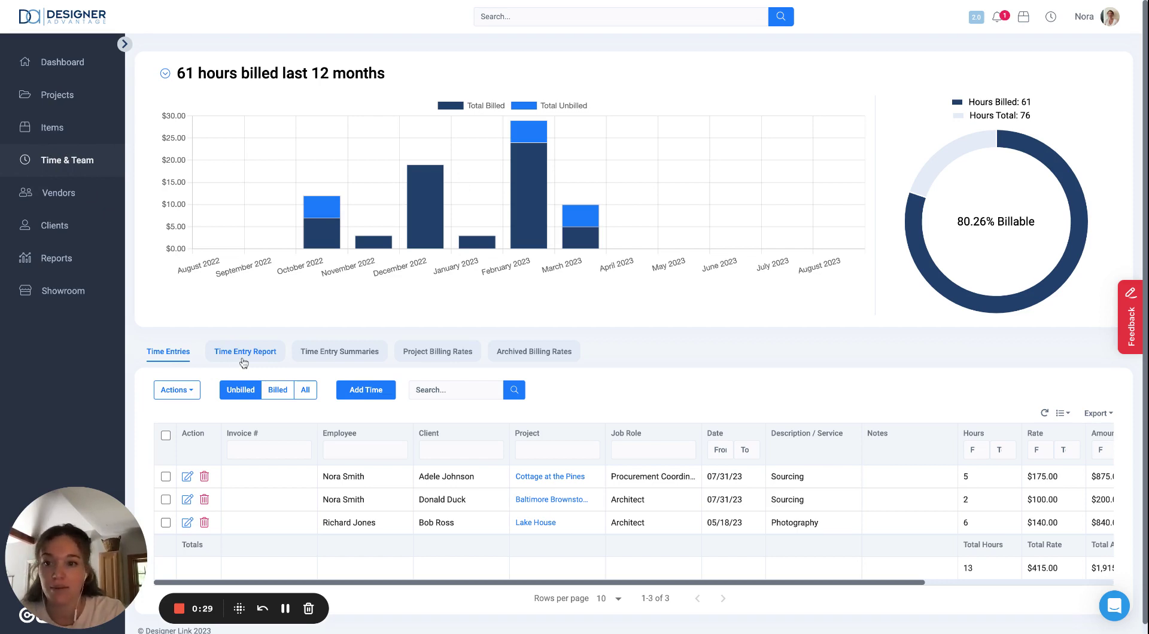
Step: Open the Time Entry Report and confirm the Short Form Report template is loaded
click(244, 351)
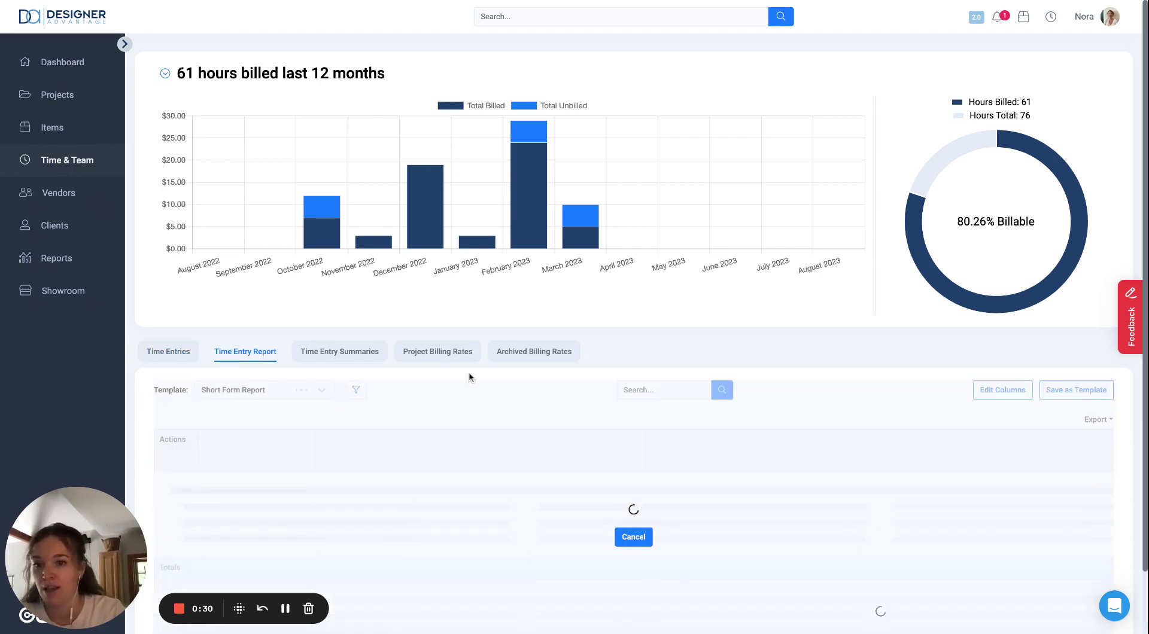
scroll(381, 386, down, 1)
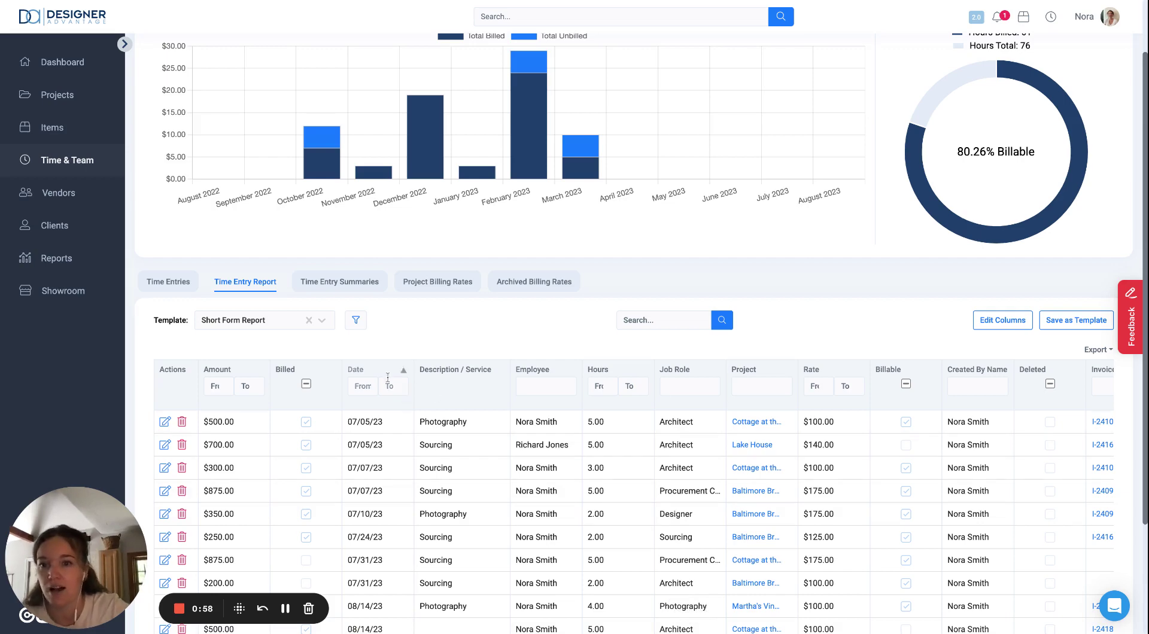
click(328, 325)
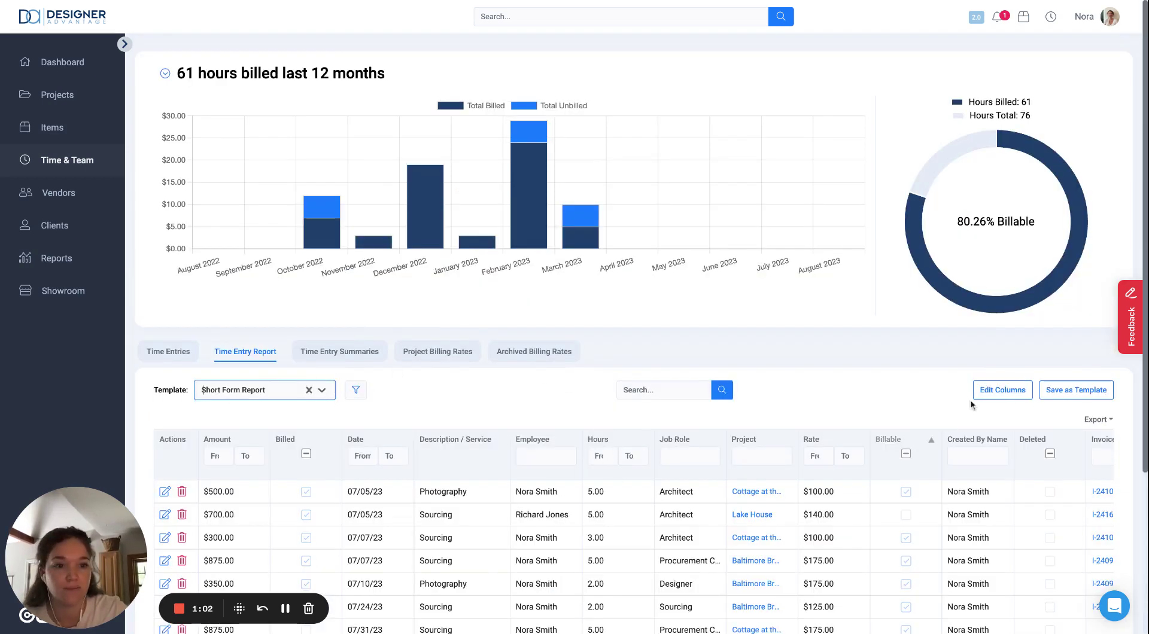
Step: Reduce the report columns to Amount, Created By Name, Date, Description / Service, Employee and Hours
click(1003, 392)
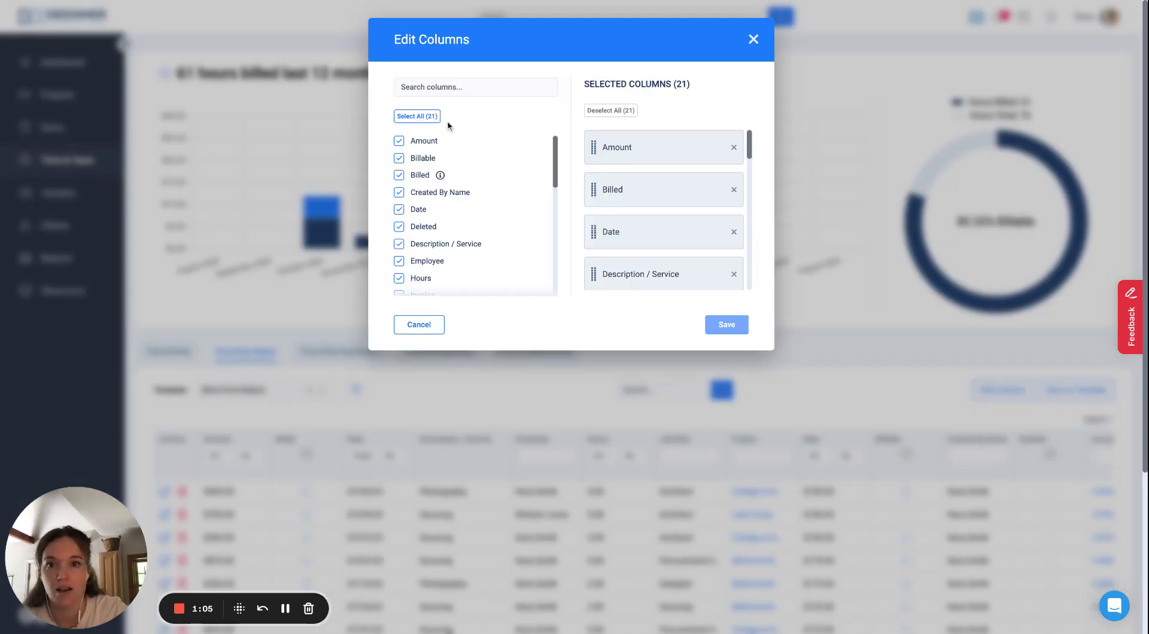
click(611, 111)
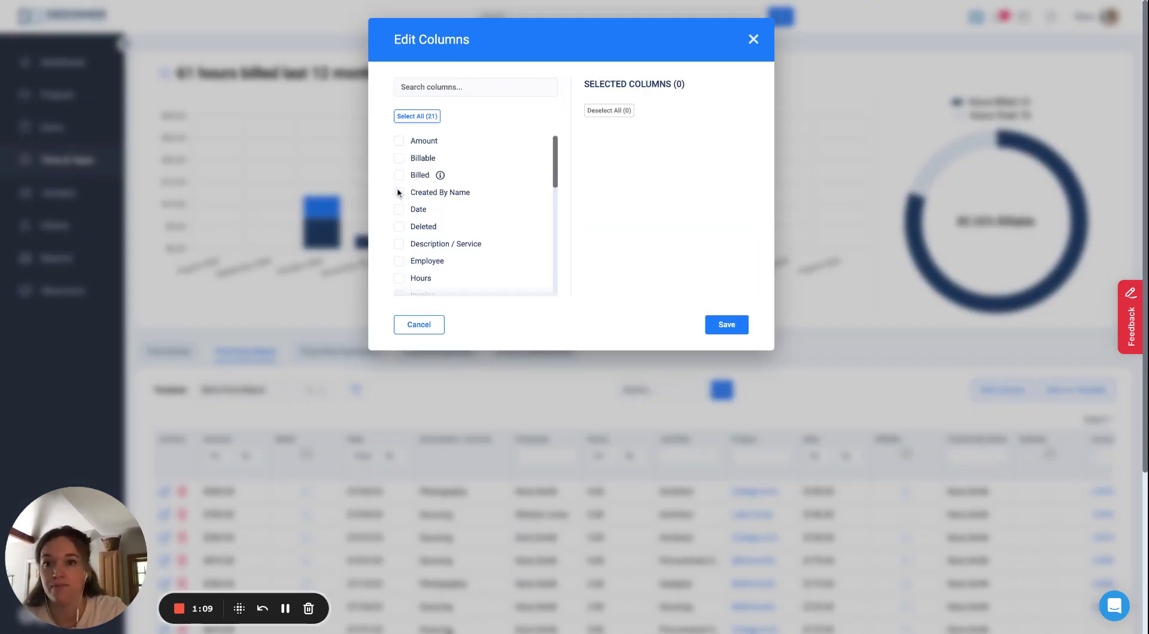
click(399, 141)
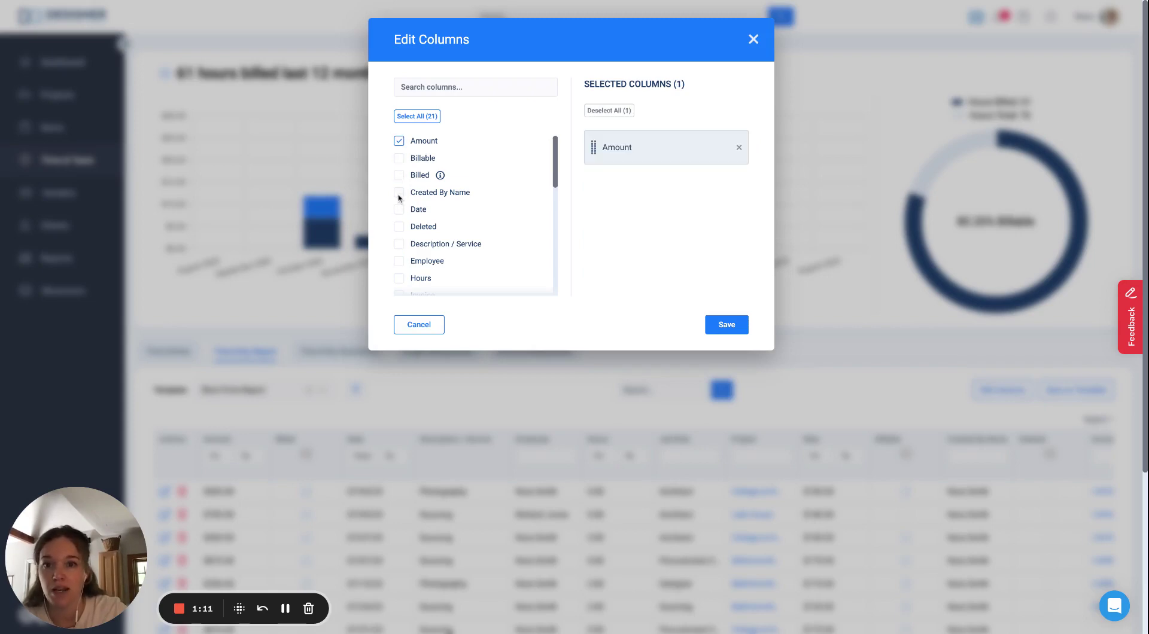
click(399, 193)
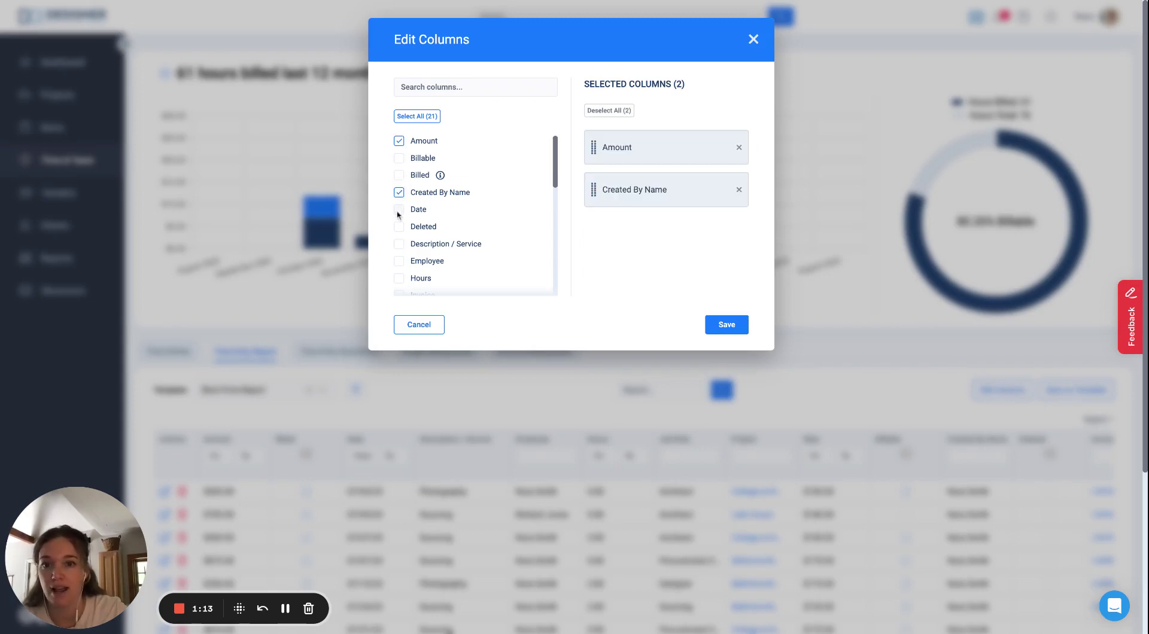
click(398, 210)
click(399, 244)
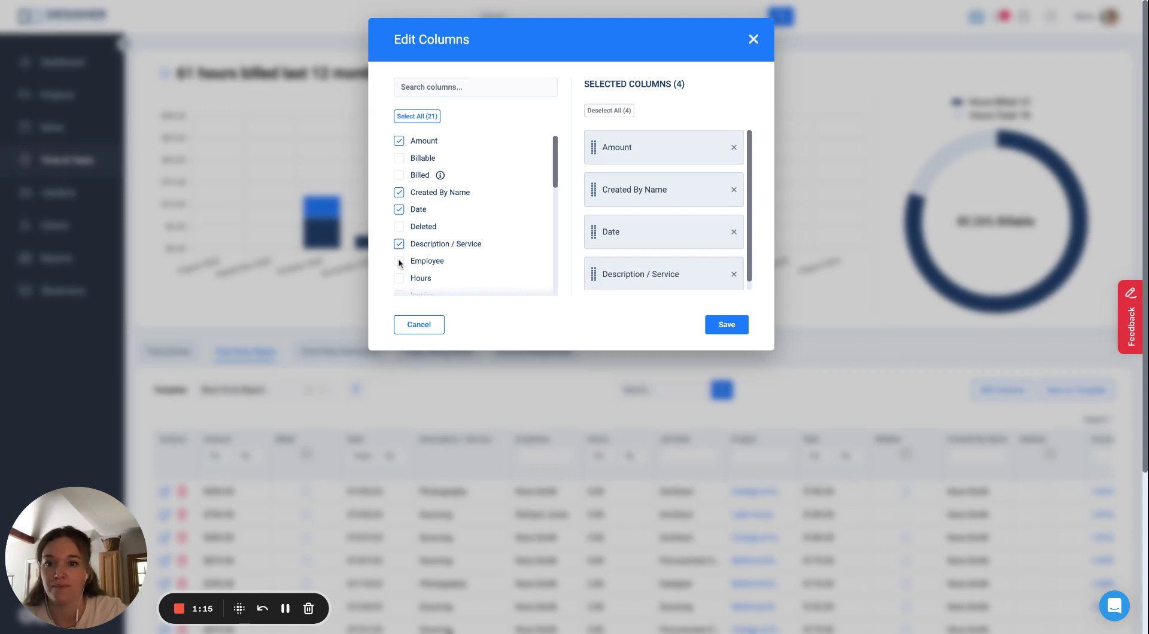
click(399, 262)
click(399, 279)
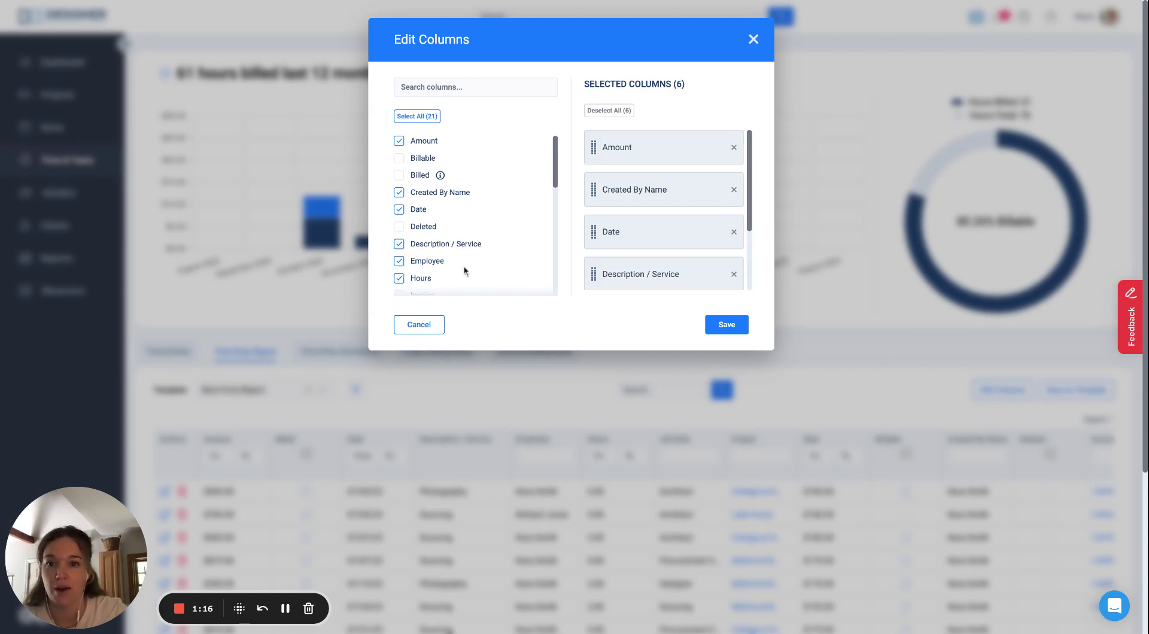
click(726, 325)
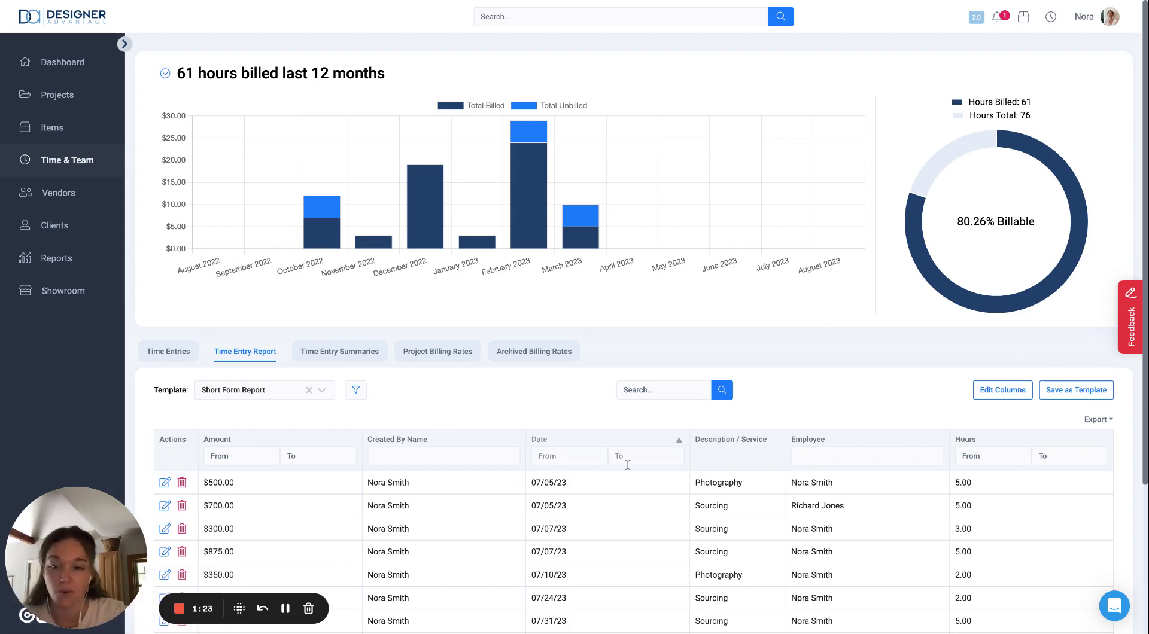
Step: Add the Project column to the report as well
click(994, 397)
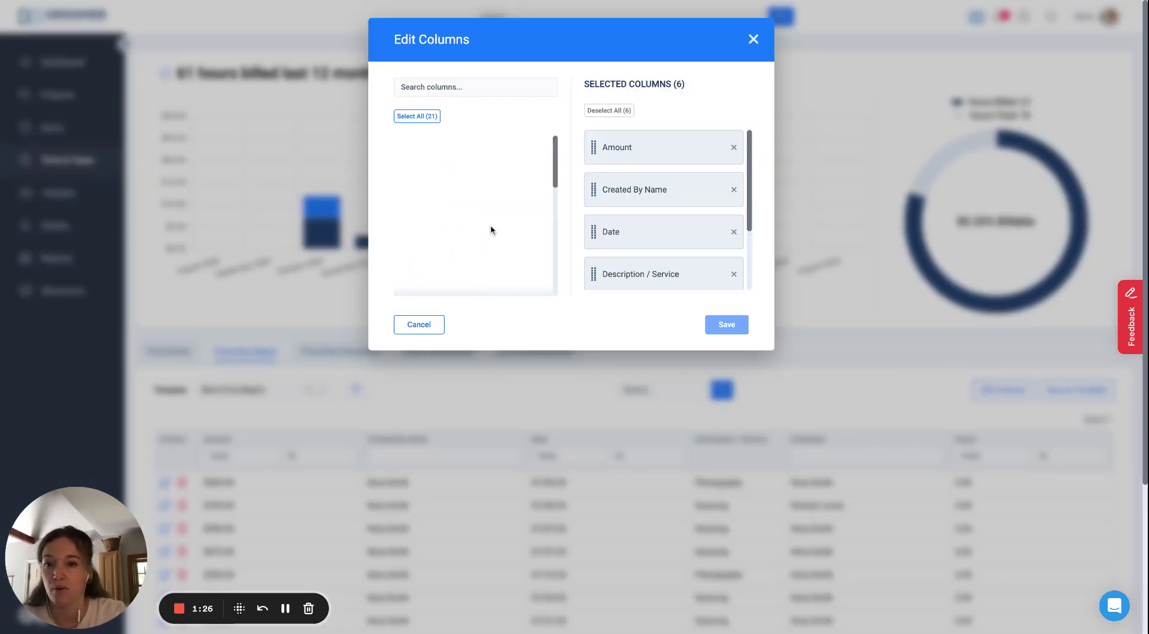
scroll(490, 230, down, 5)
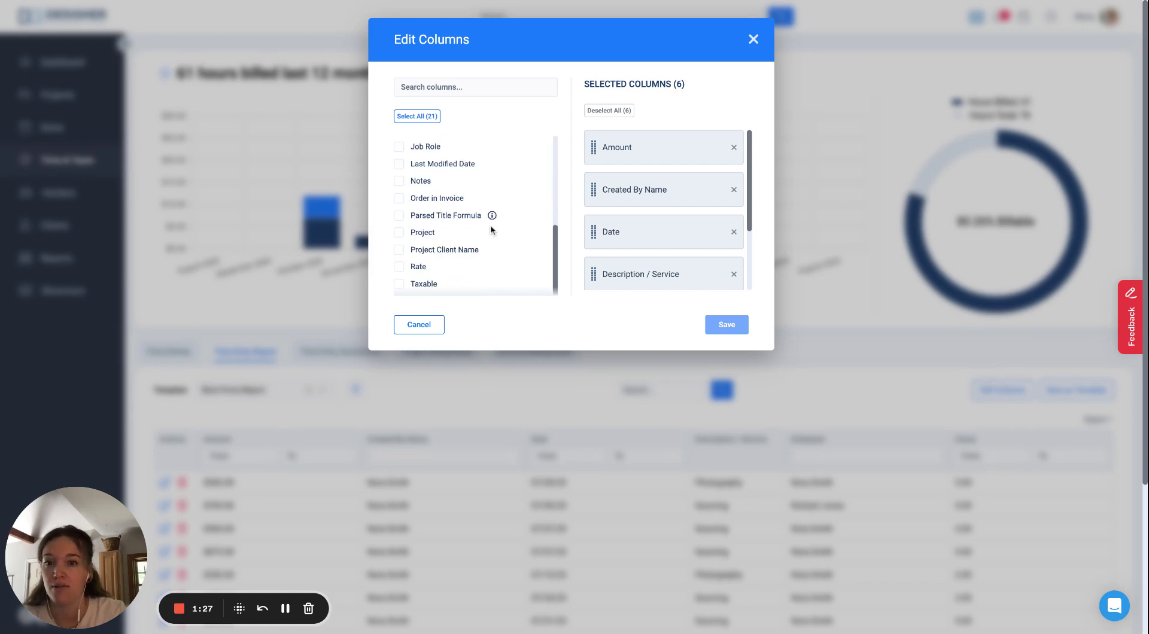
click(399, 232)
click(717, 325)
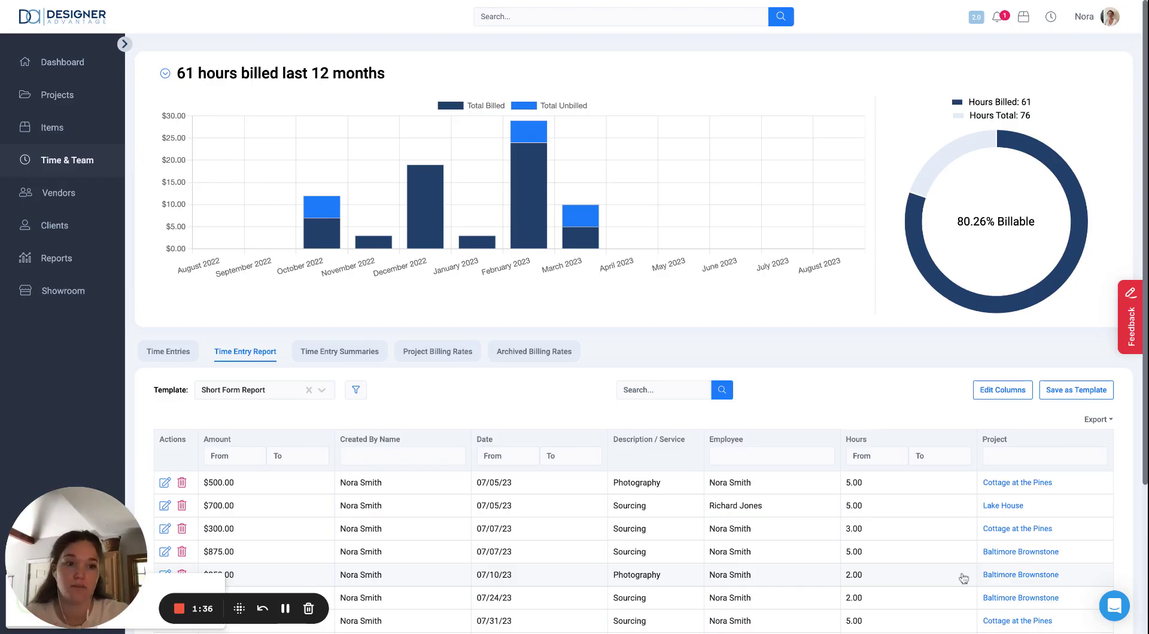
Step: Filter out Martha's Vineyard and Cottage at the Pines, leaving Baltimore Brownstone, with date range This Year
click(356, 390)
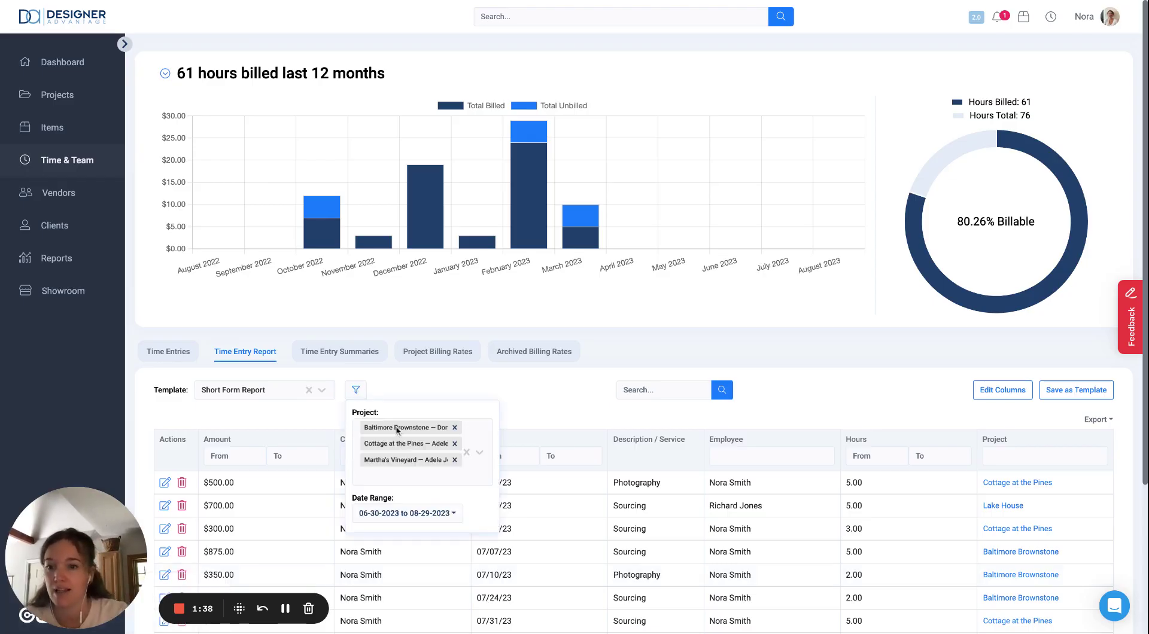
click(455, 460)
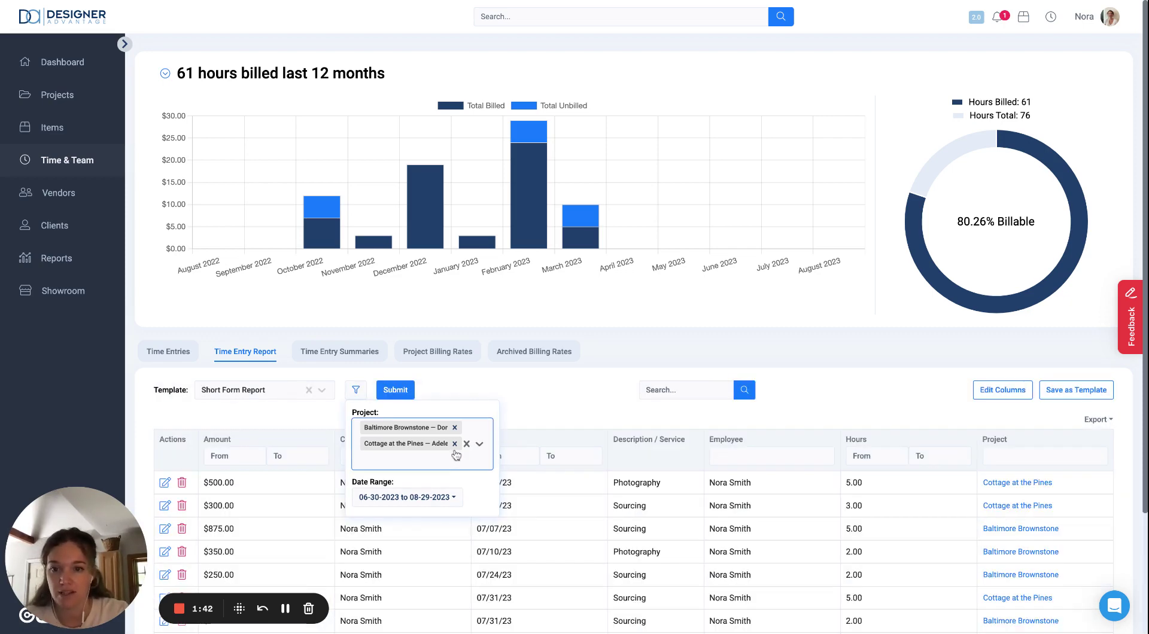
click(455, 444)
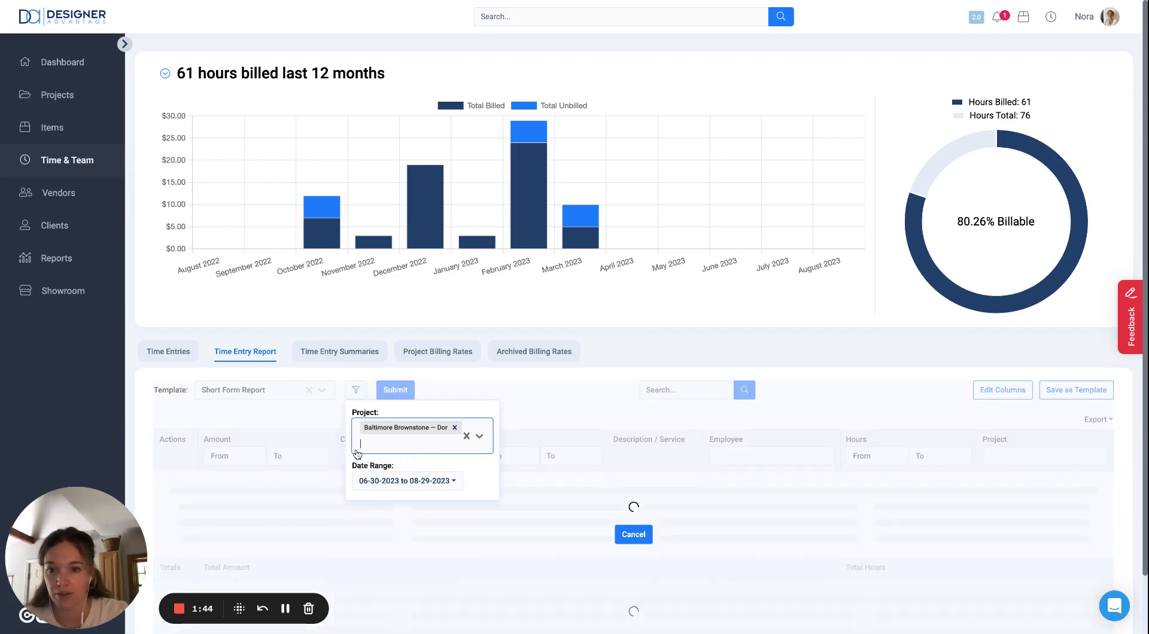
click(398, 481)
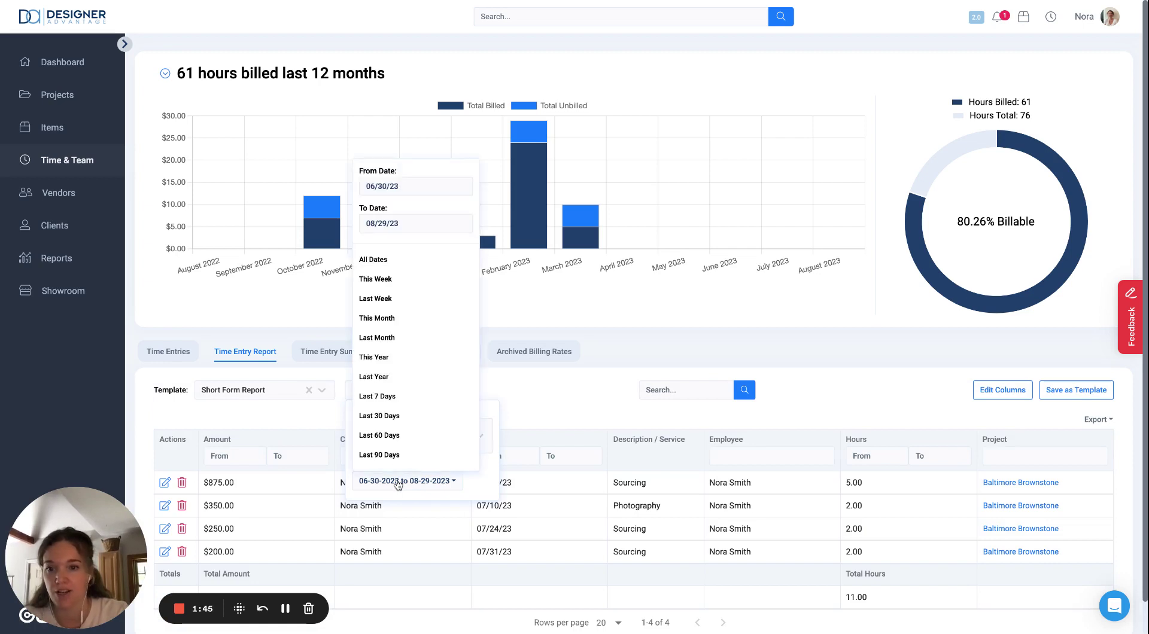
click(396, 358)
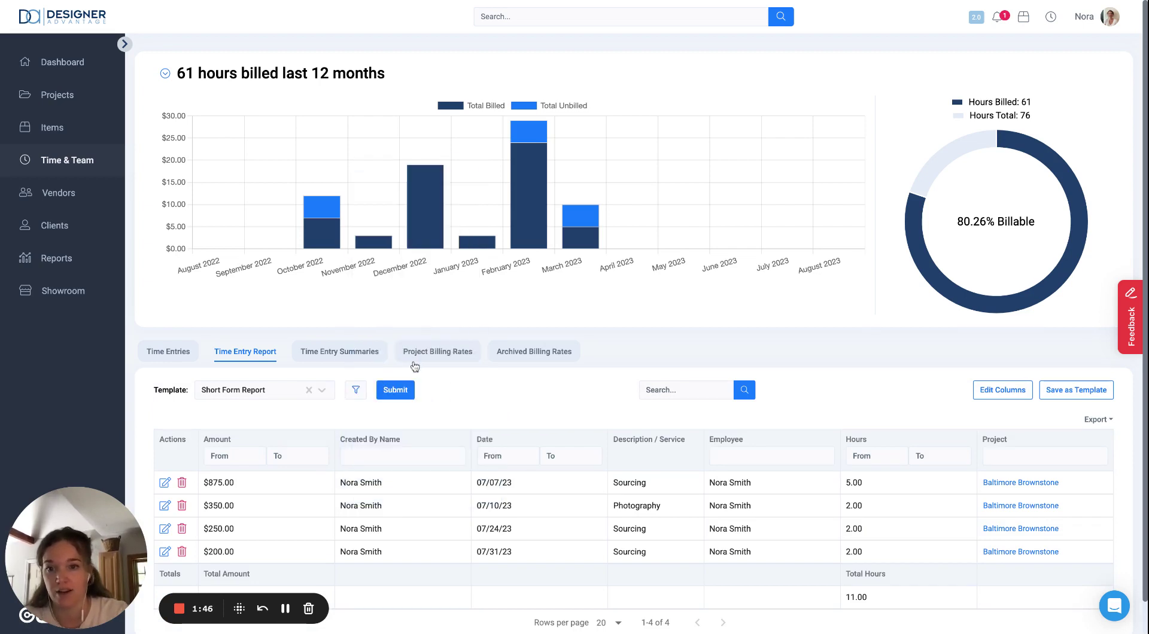
click(396, 390)
scroll(402, 395, down, 2)
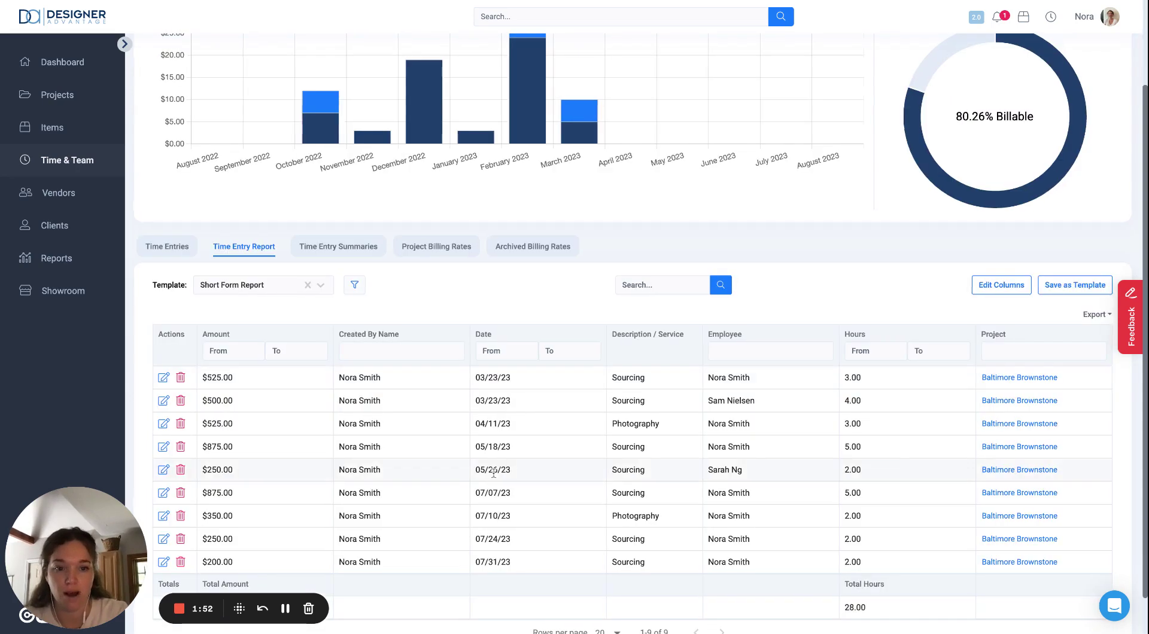
scroll(494, 472, down, 1)
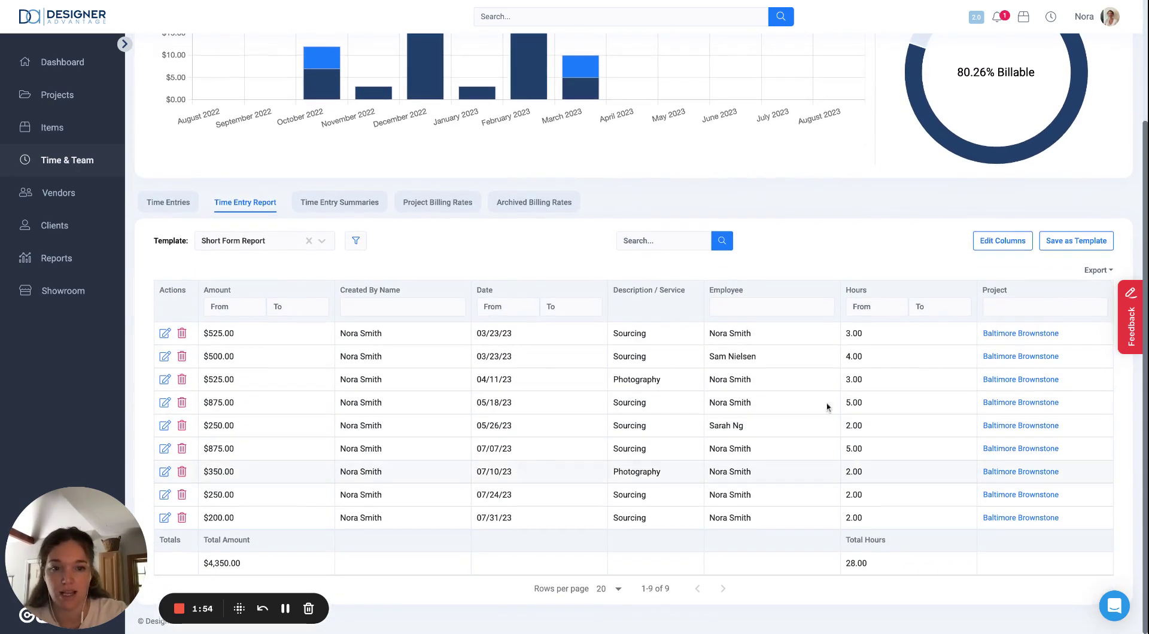
Step: Drag the Project column to the front of the column order and save it
click(1012, 240)
scroll(716, 210, down, 1)
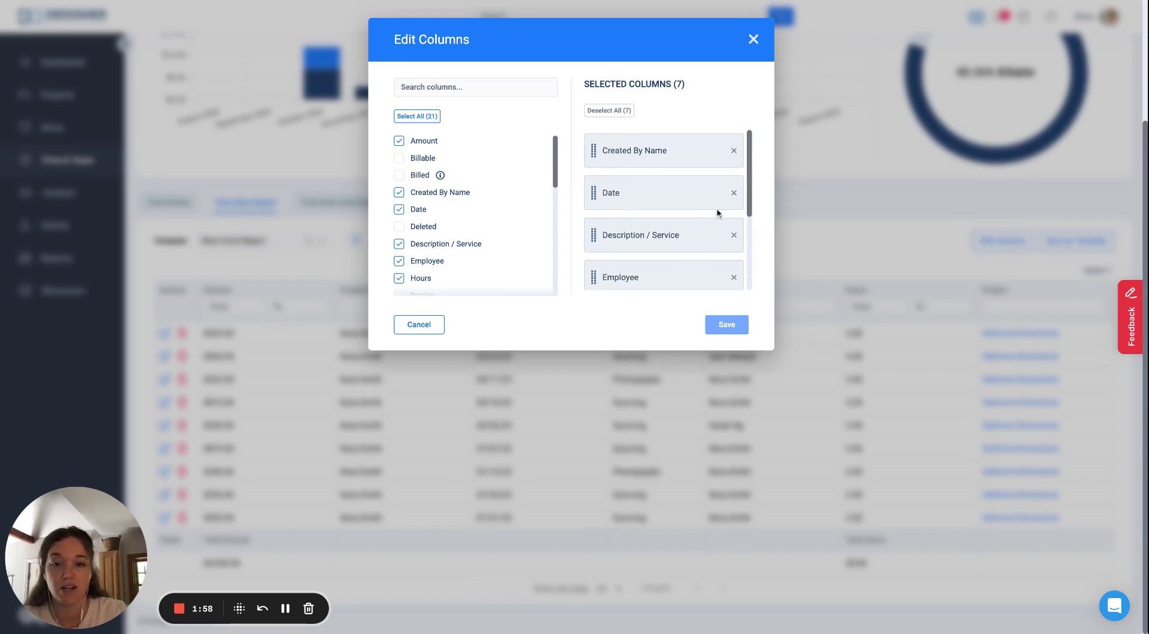
scroll(610, 231, down, 2)
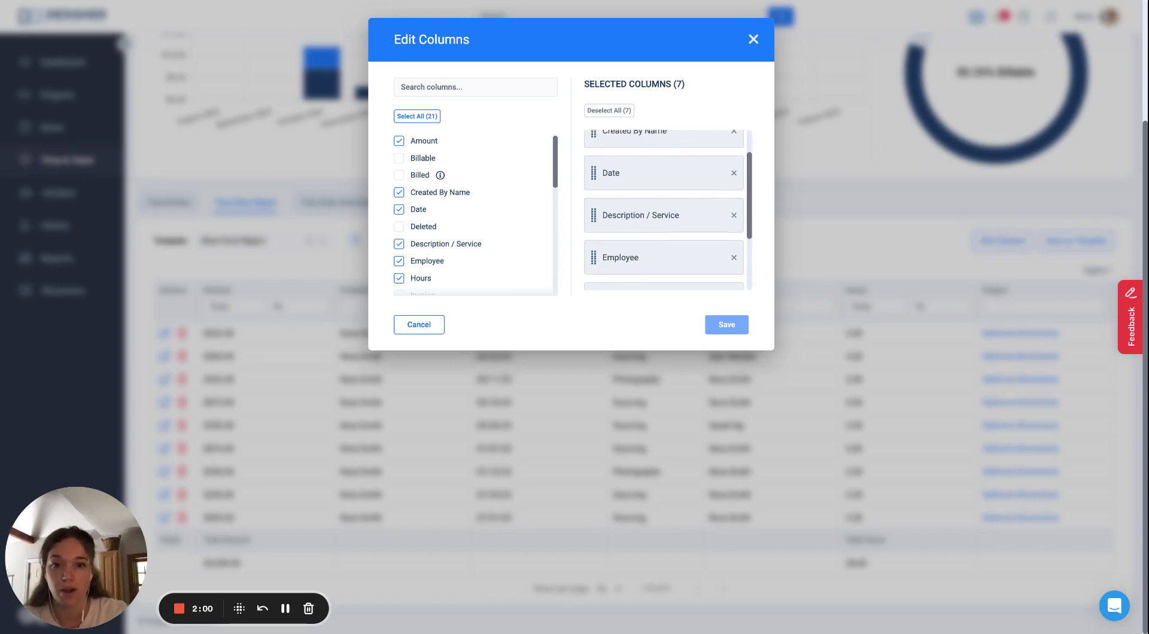
scroll(609, 257, down, 1)
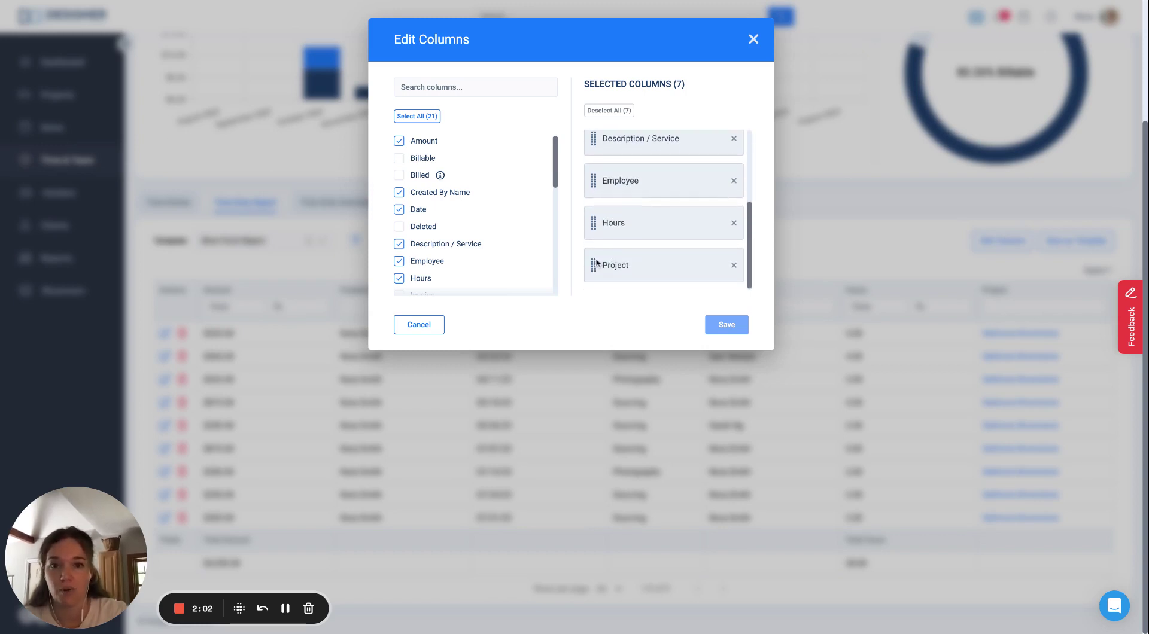
mouse_move(595, 265)
mouse_down()
mouse_move(594, 198)
mouse_move(594, 276)
mouse_move(593, 149)
mouse_move(595, 252)
mouse_up()
scroll(594, 257, down, 2)
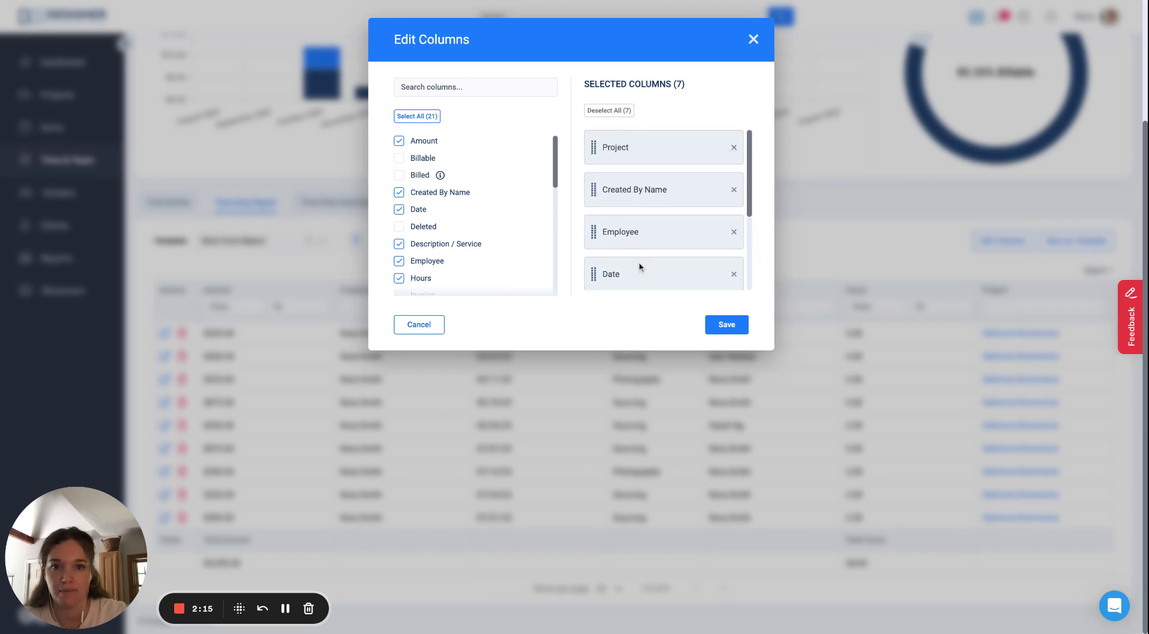
click(727, 324)
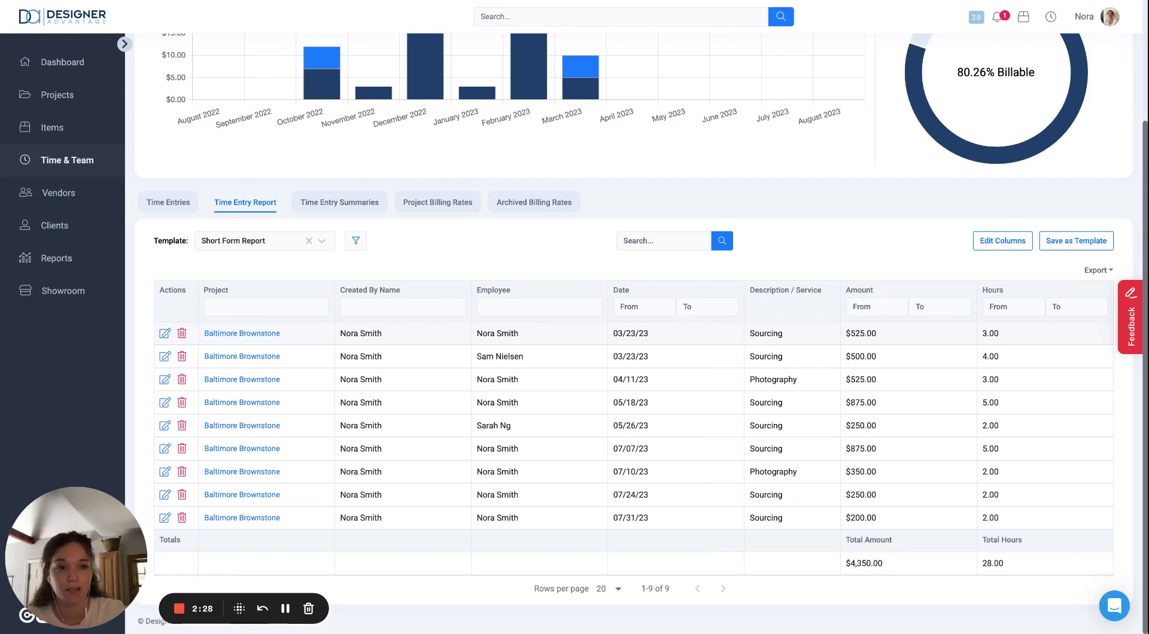
Step: Save the current report as a new template named 'Video Example August'
click(1076, 241)
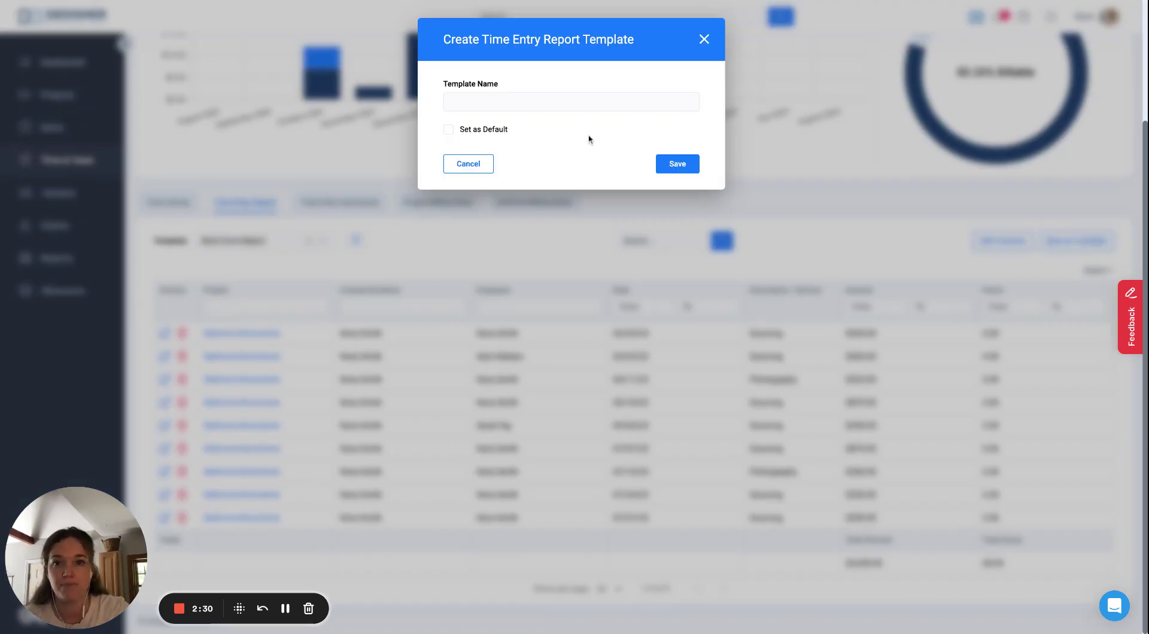
click(561, 99)
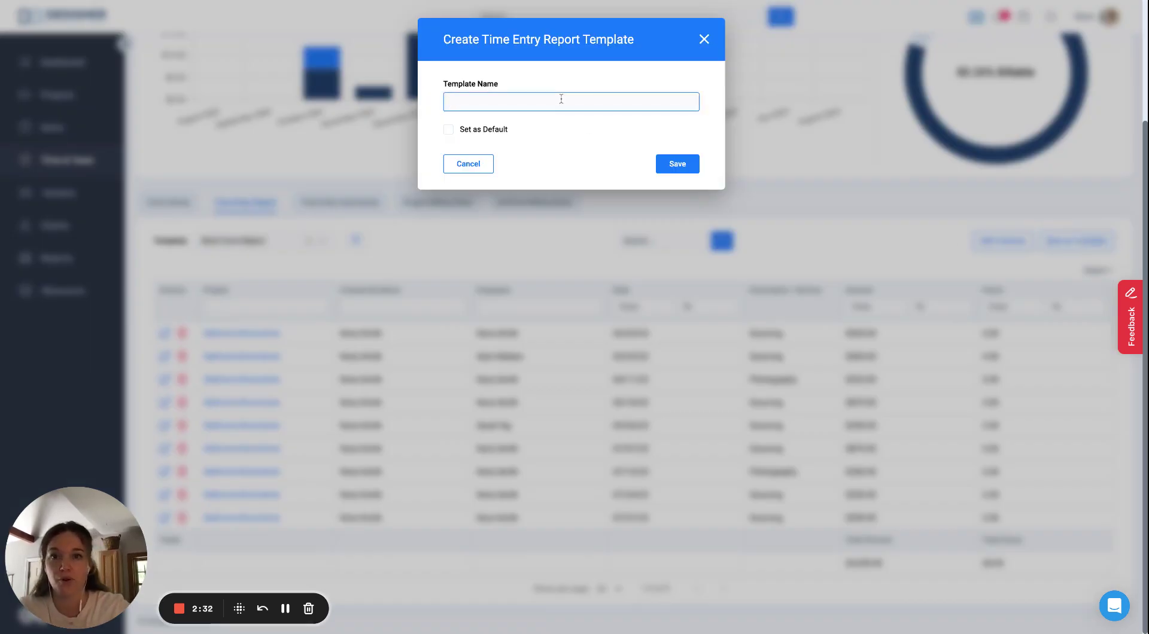
text(Video Example August)
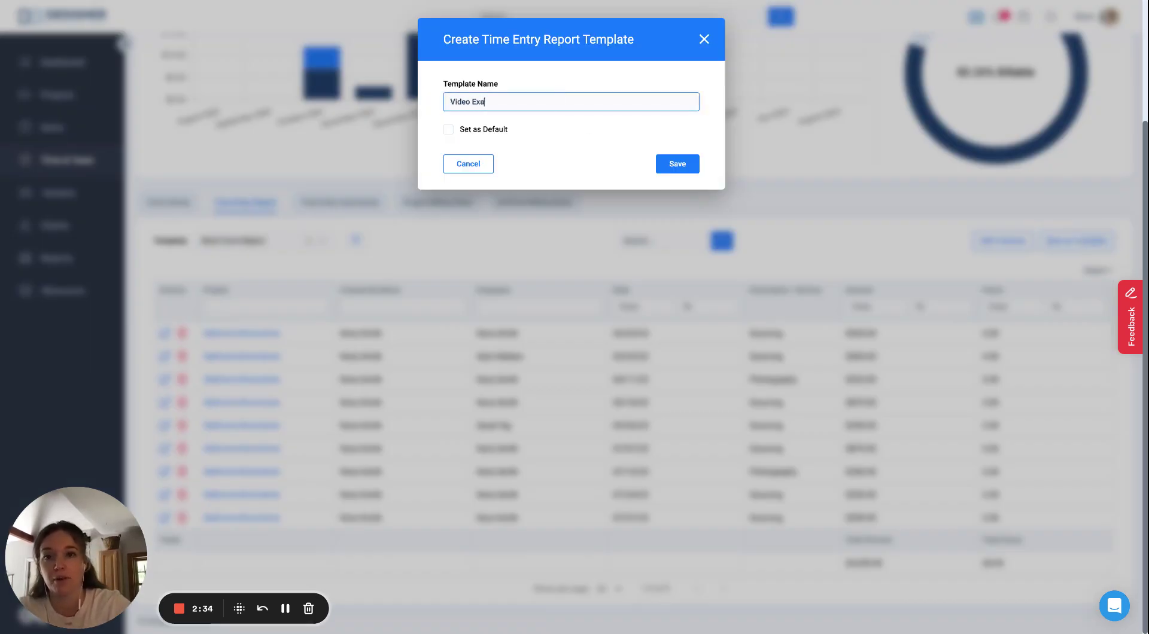
click(677, 165)
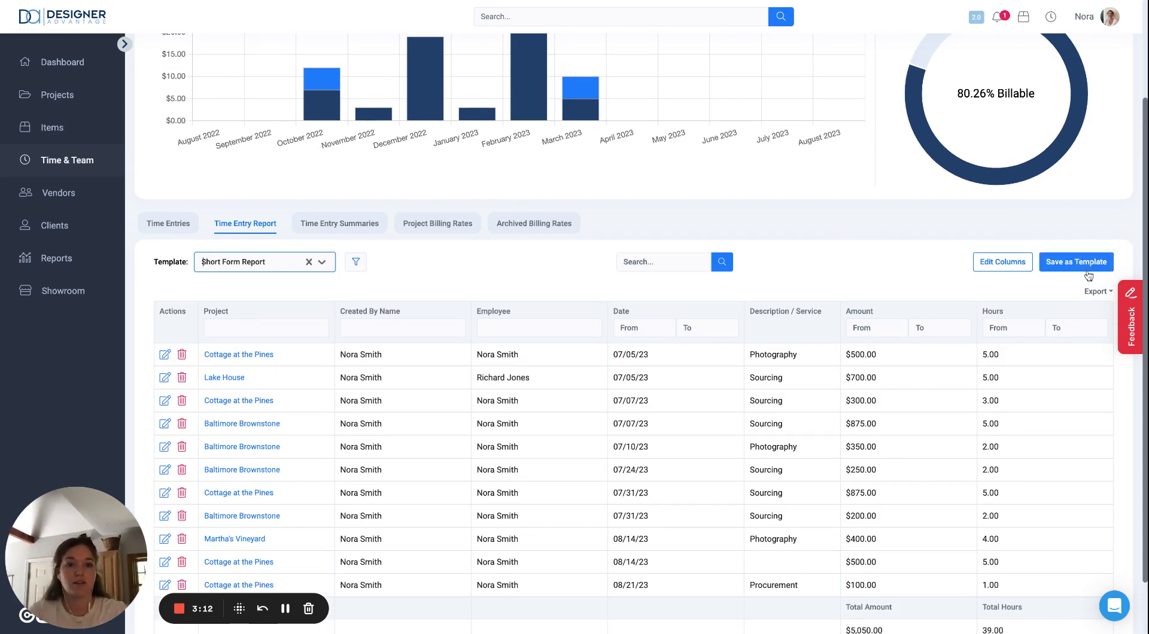
Step: Select the Video Example August template and run the report with it
click(258, 271)
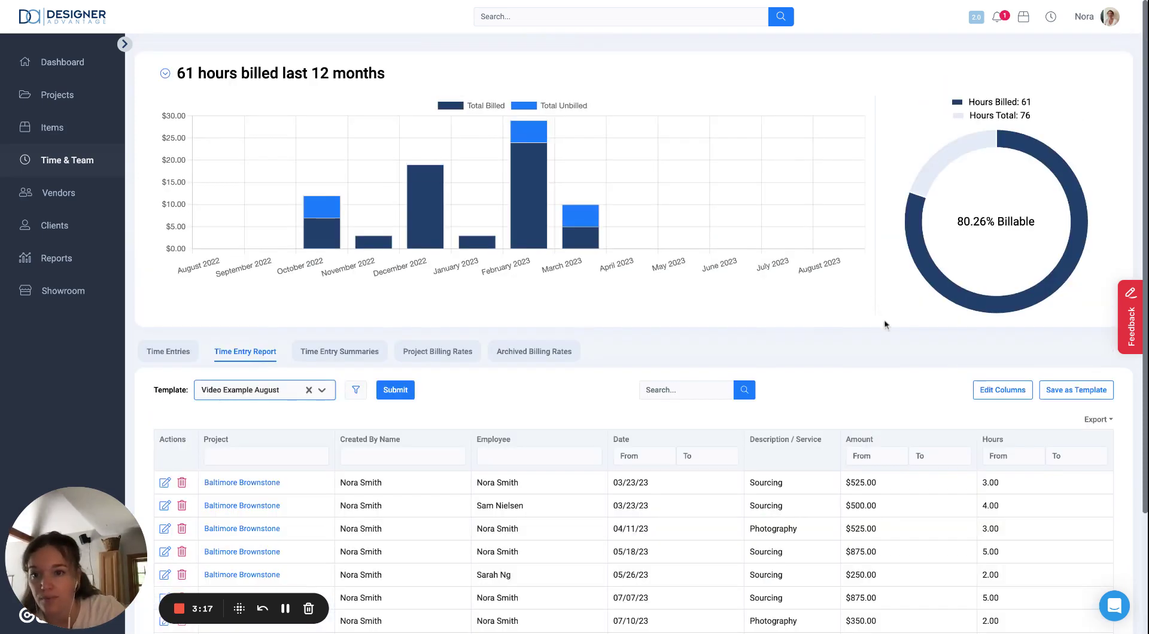
scroll(441, 406, down, 3)
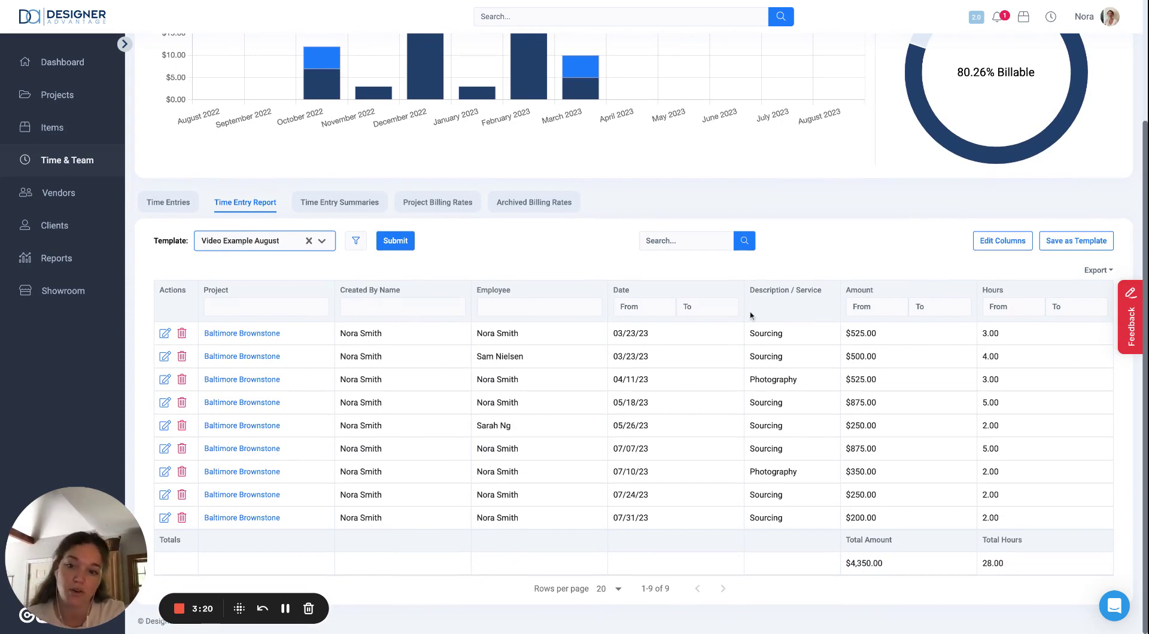
click(394, 244)
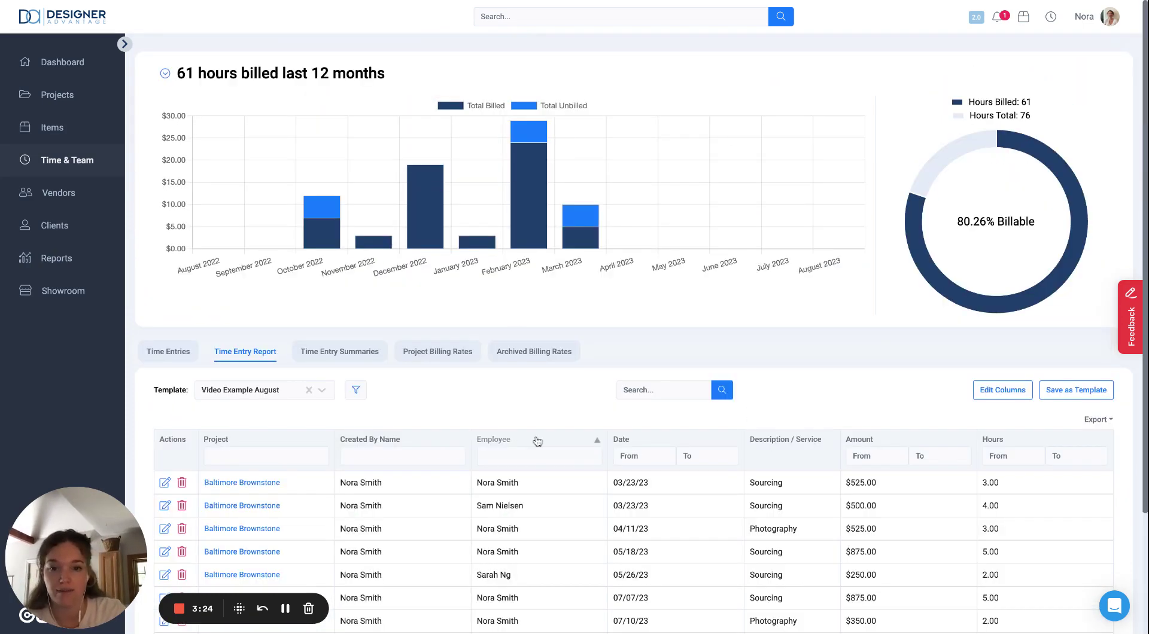
scroll(537, 441, down, 3)
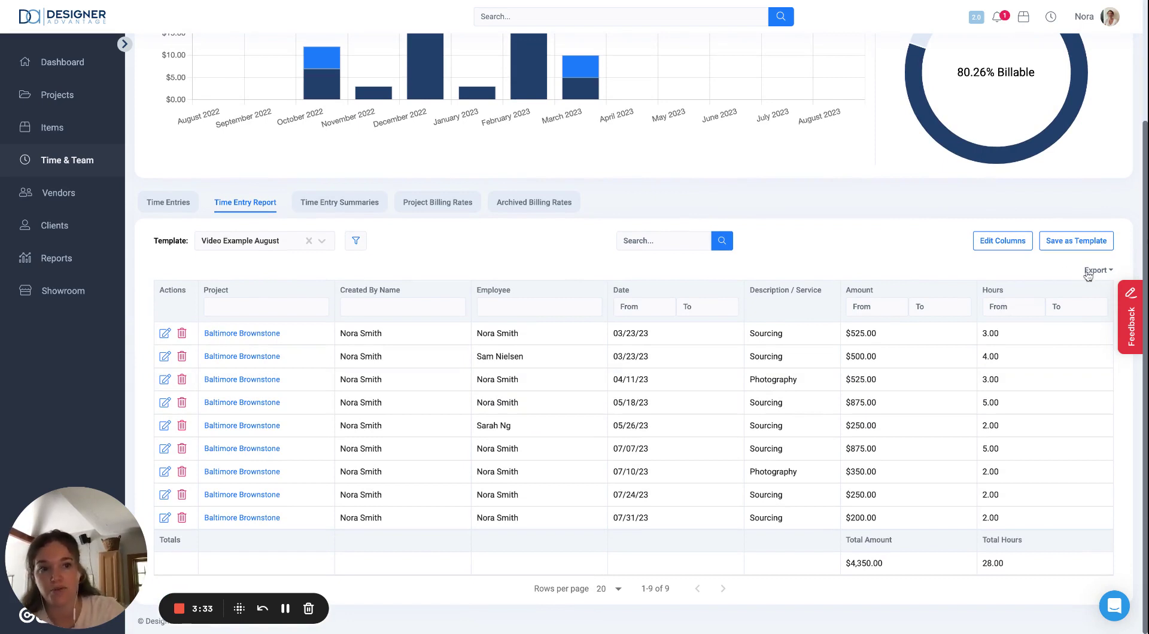
Step: Export the report as a PDF named 'time entry report 8/31' followed by the employee's name
click(1113, 269)
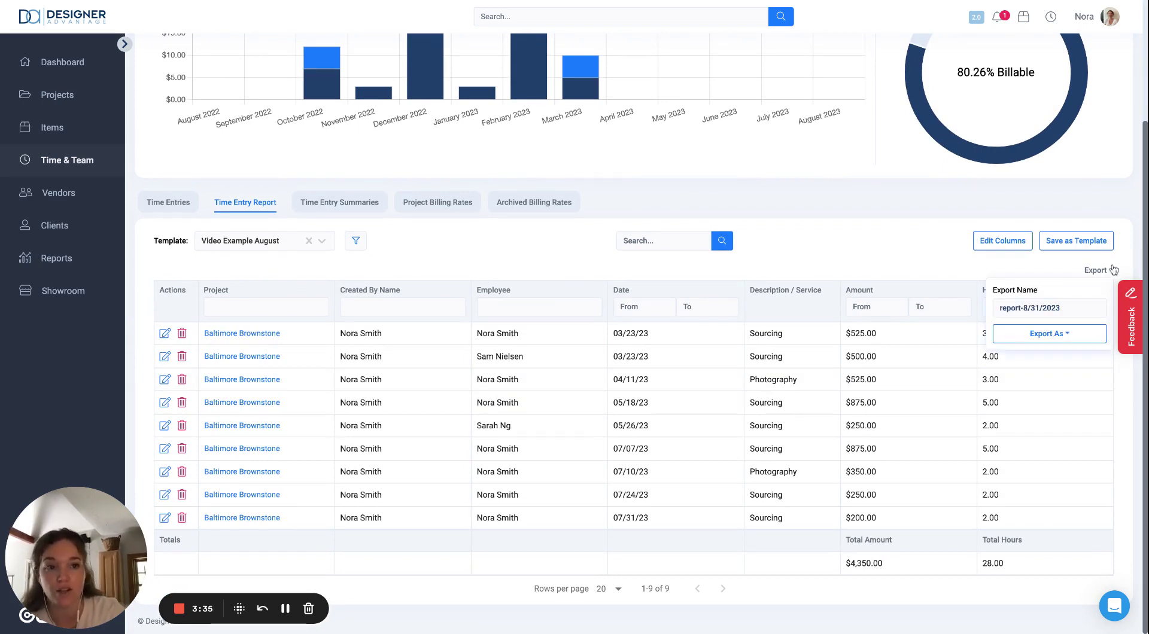
click(1065, 333)
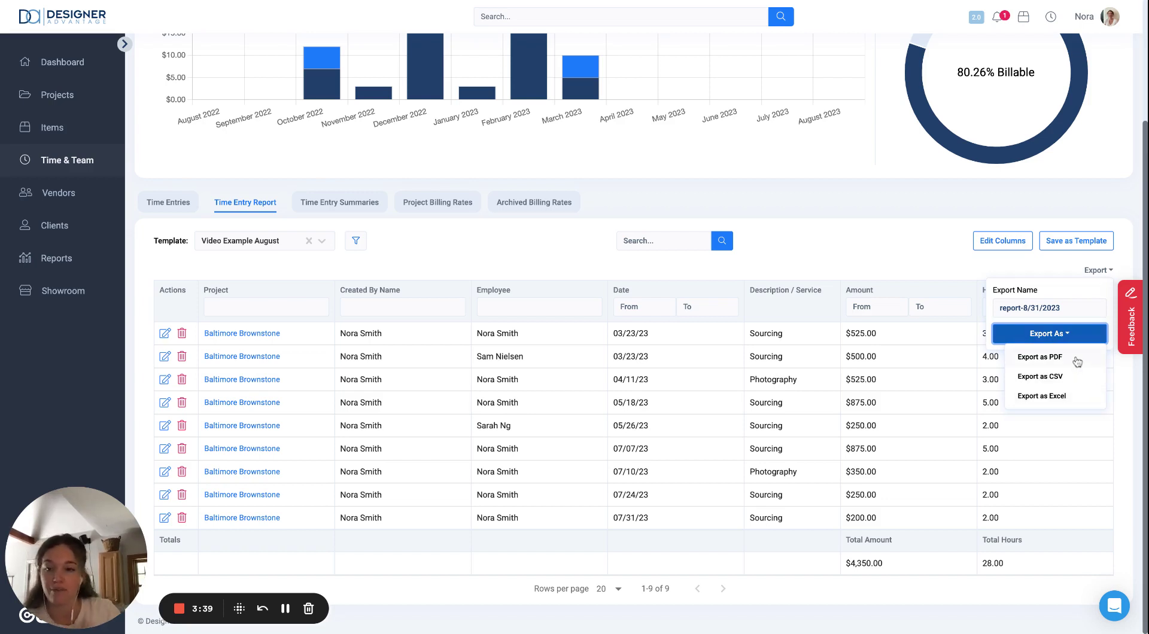
click(1037, 308)
triple_click(1037, 307)
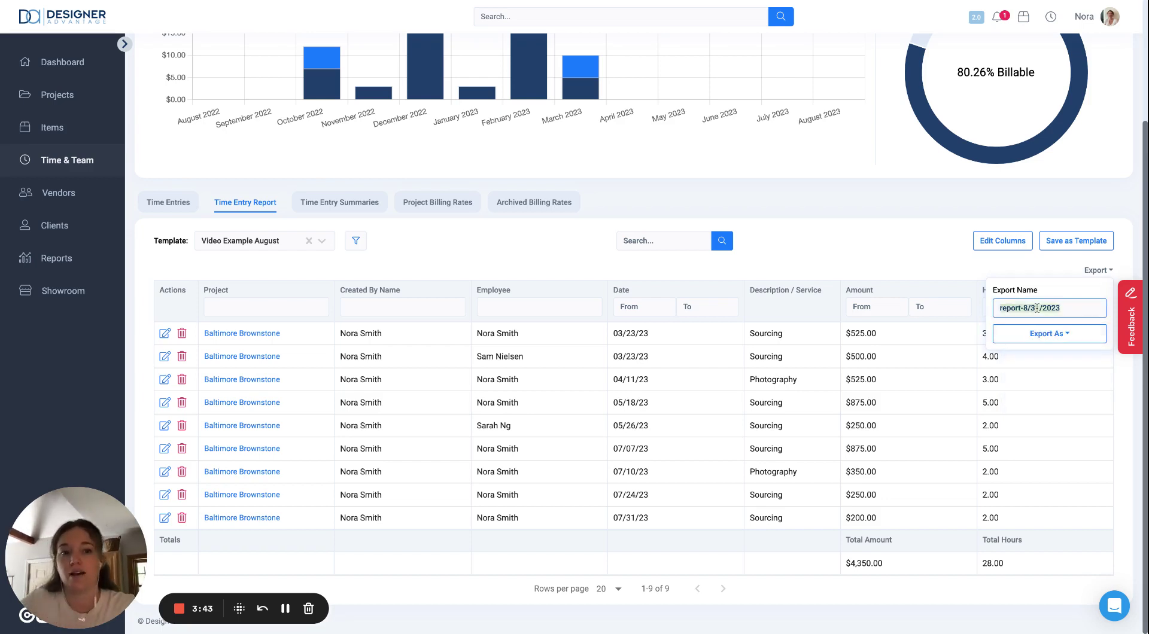
text(time entry repor)
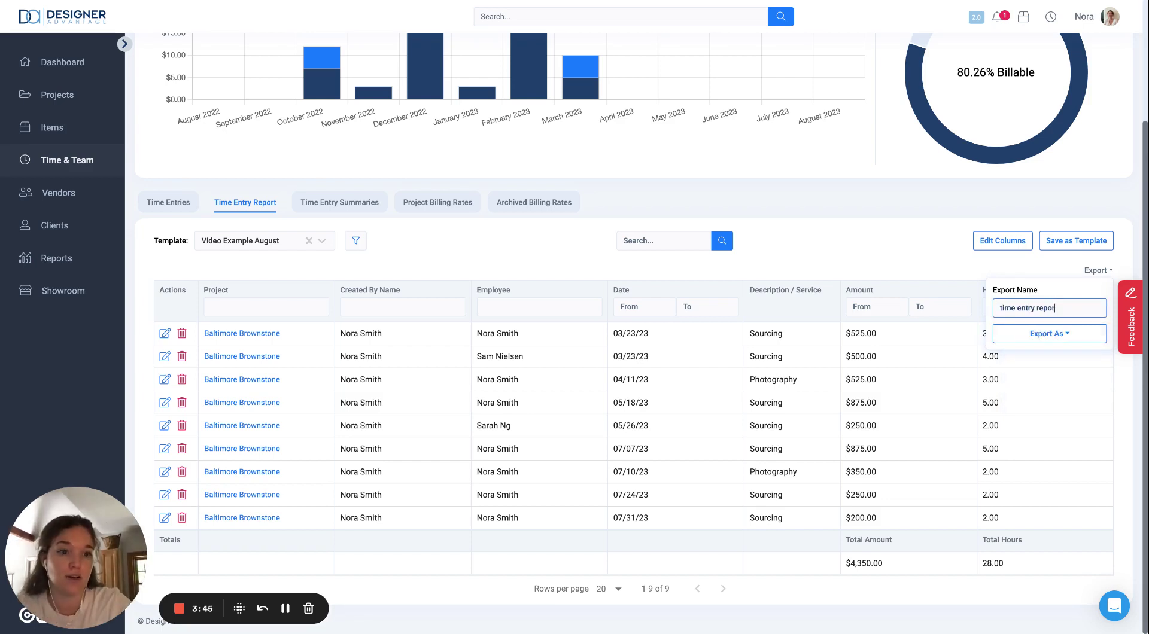
text(t 8/31 )
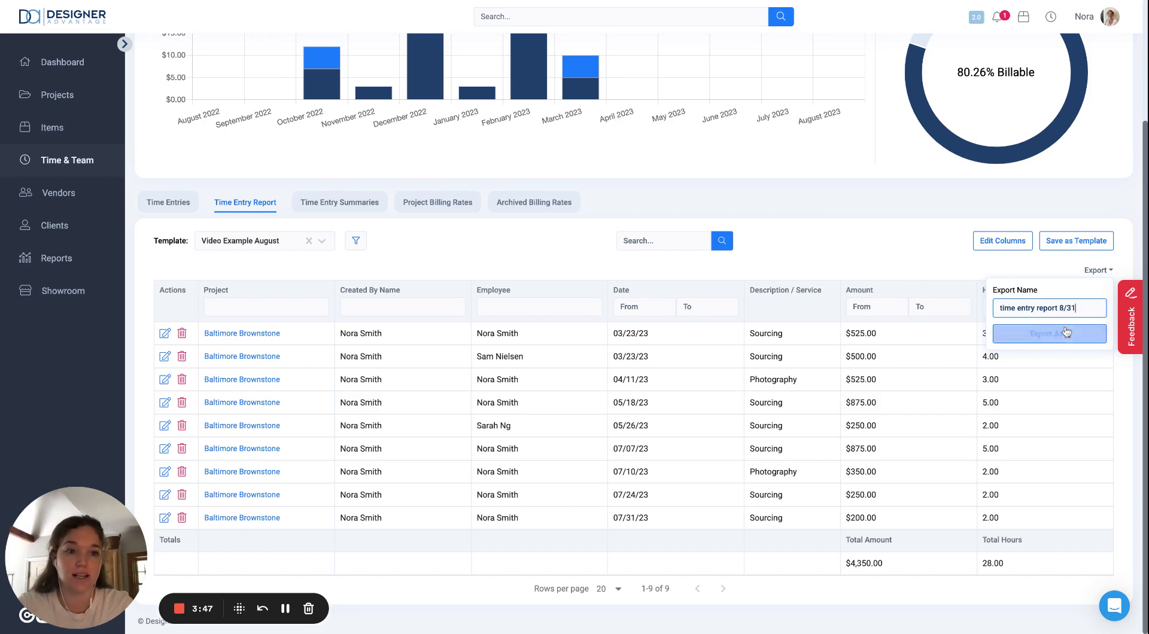
text(- )
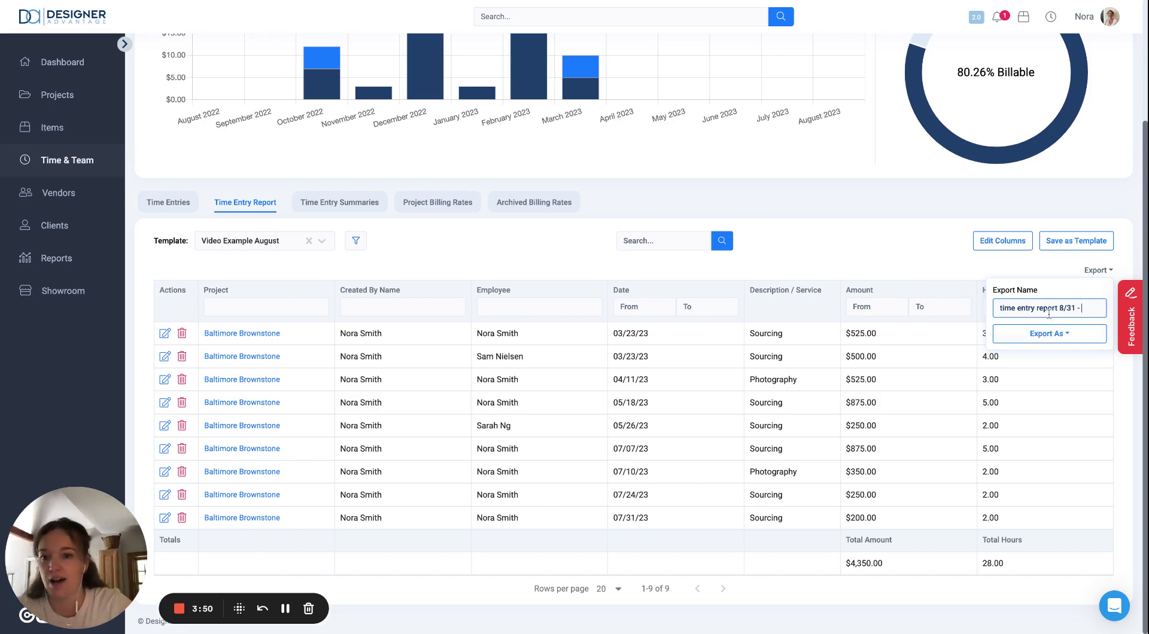
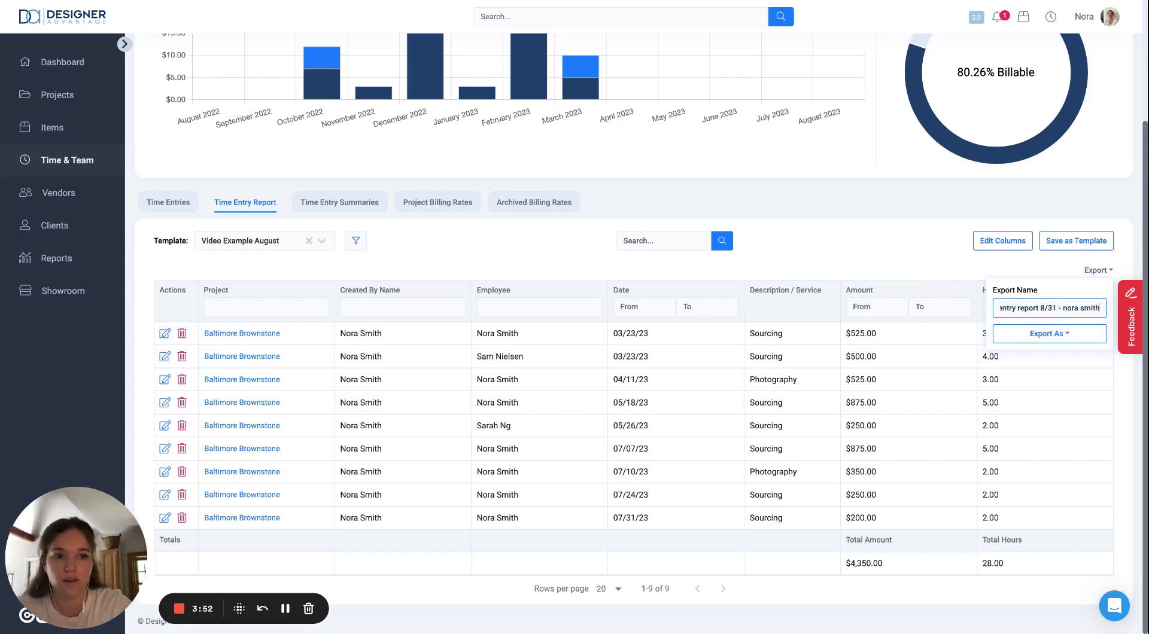
click(1079, 339)
click(1039, 357)
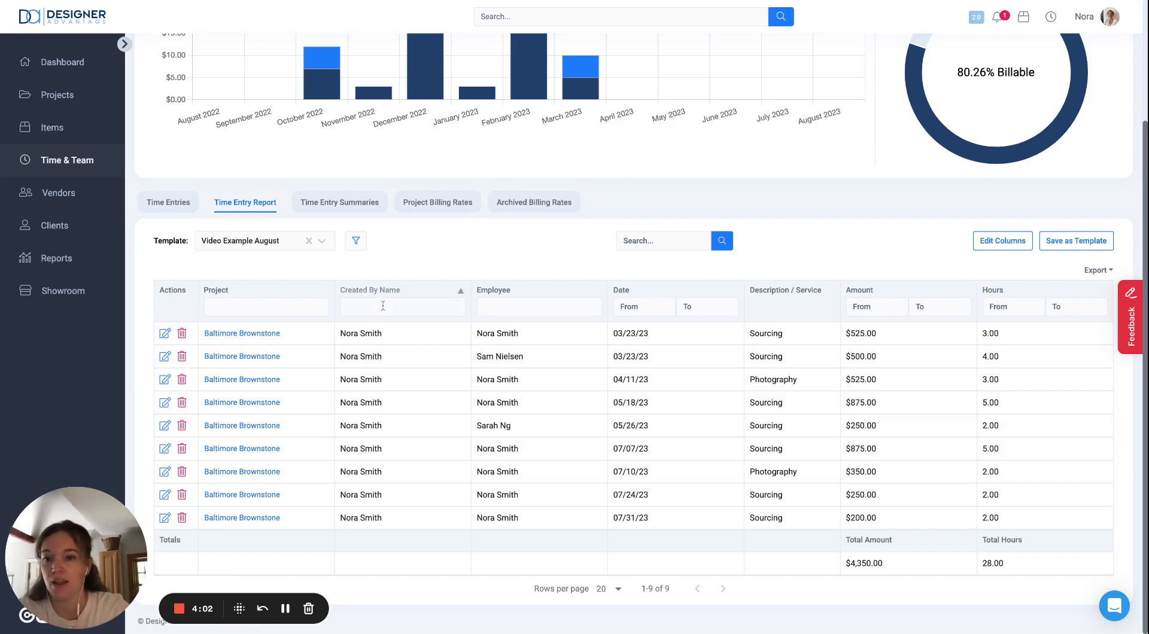
Step: Filter the Employee column to the employee's name
click(401, 307)
click(518, 307)
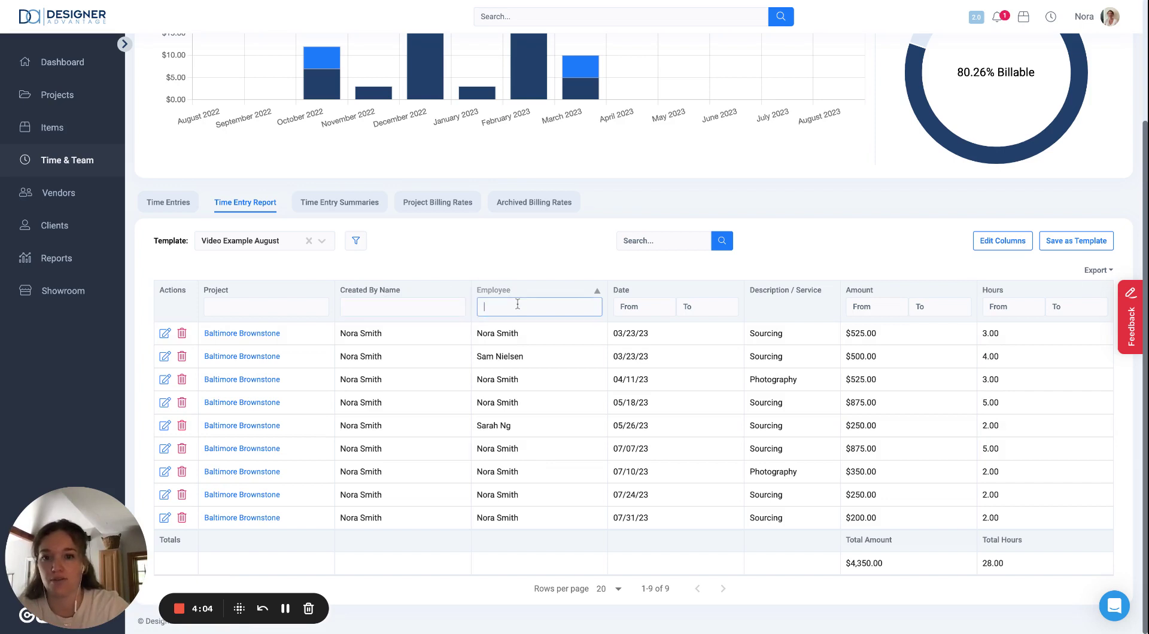
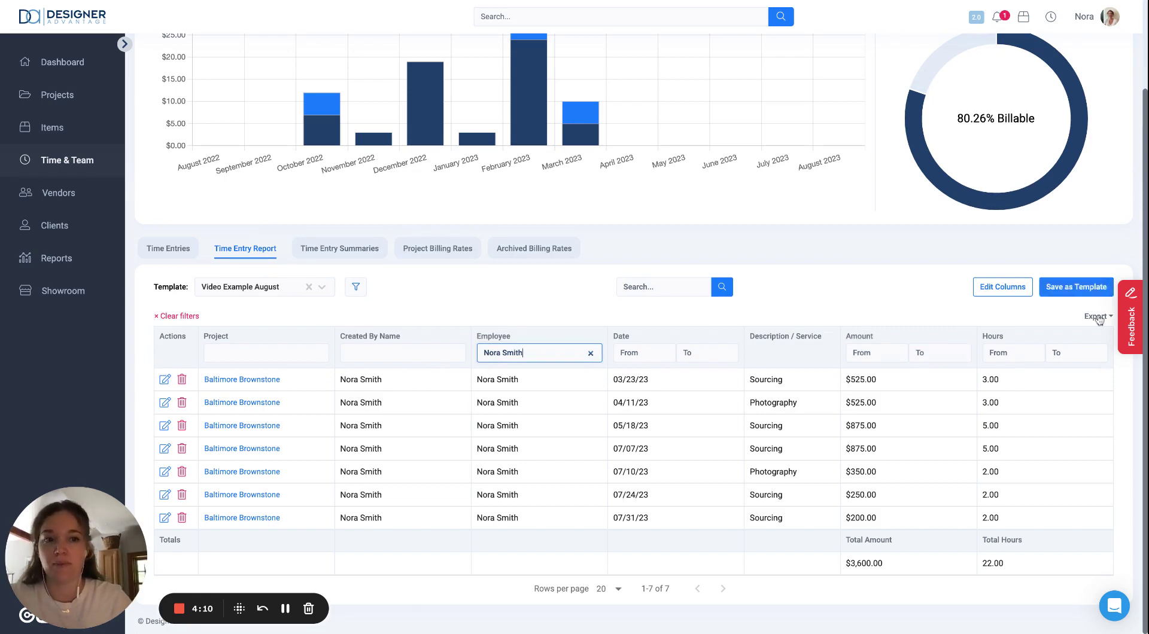
Step: Export the filtered report as a PDF
click(1096, 316)
click(1060, 378)
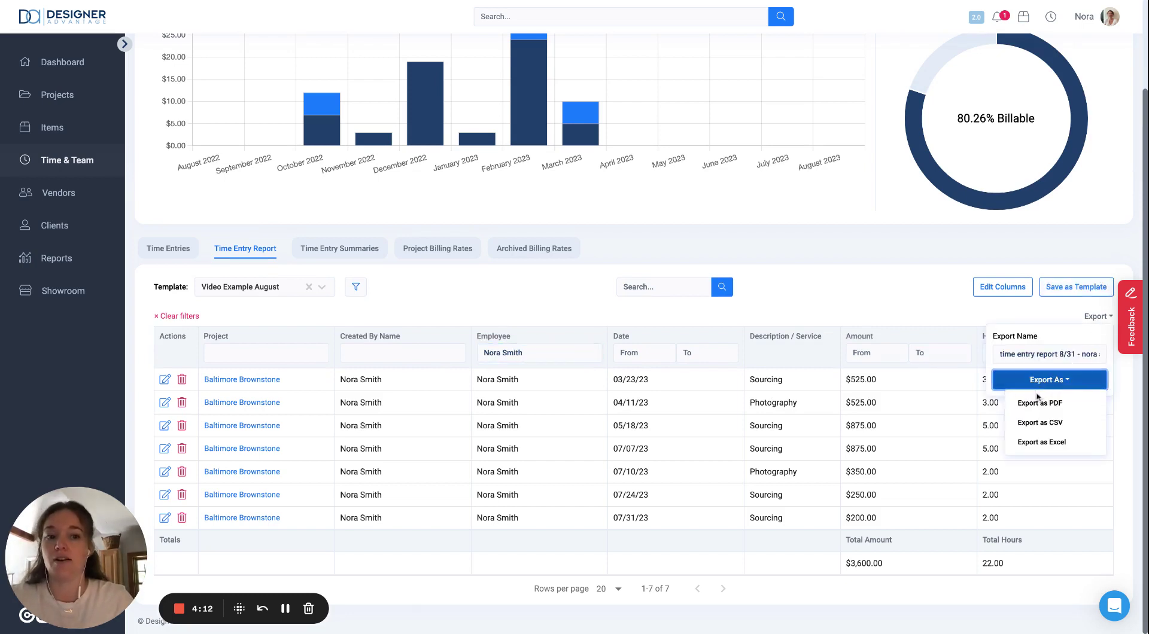
click(1038, 401)
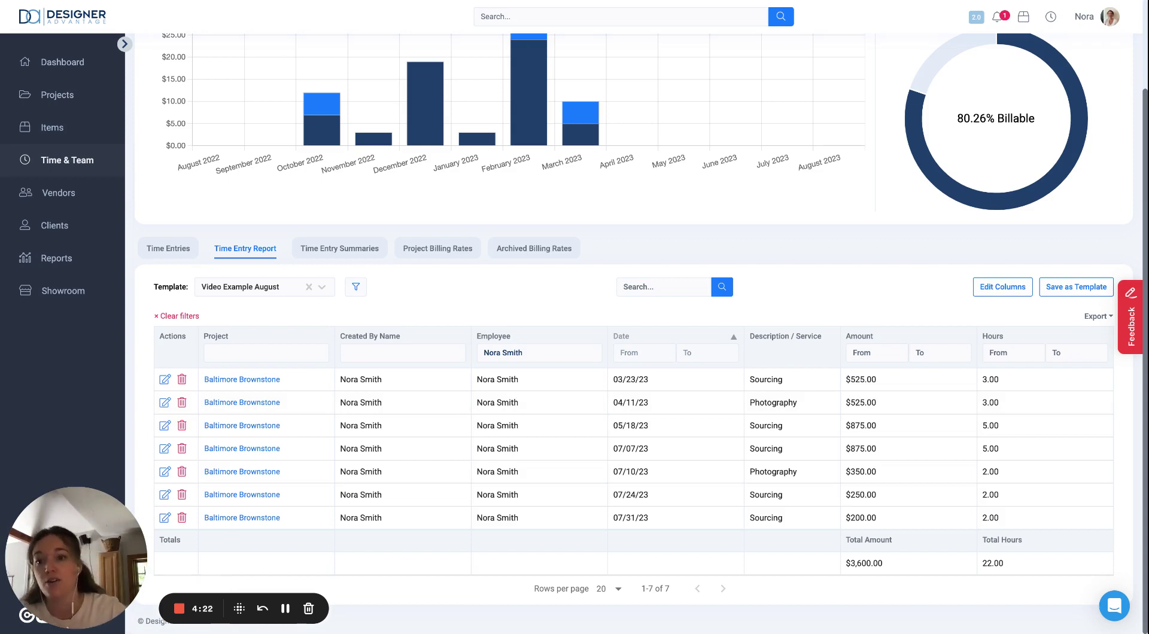
Step: Open the Template dropdown to view saved templates such as Video Example August
click(274, 290)
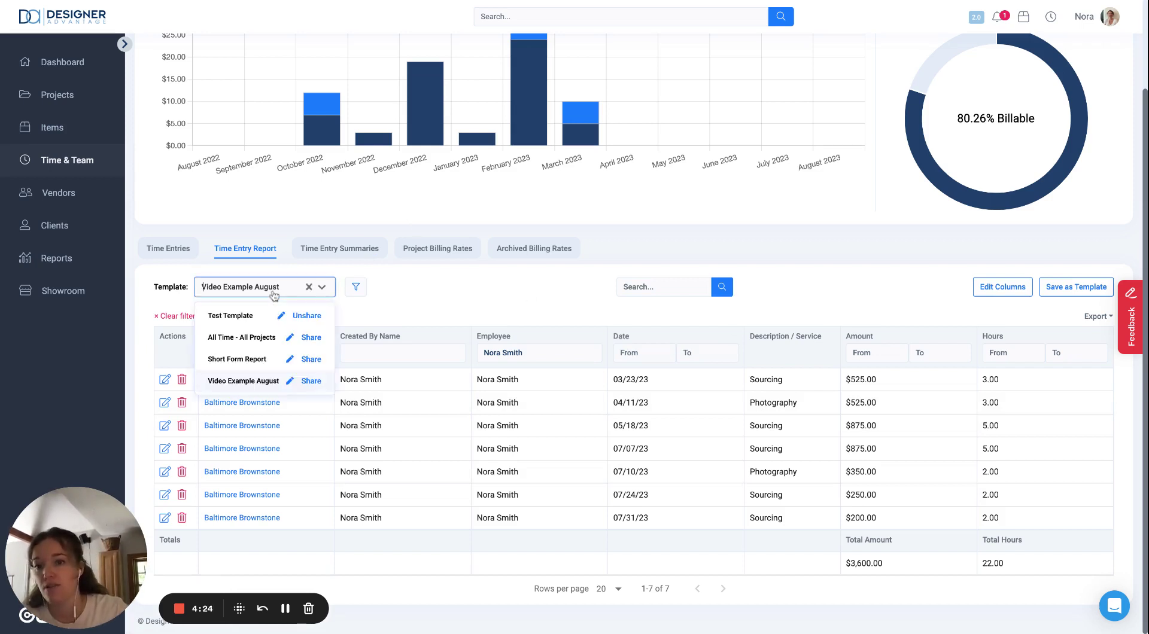